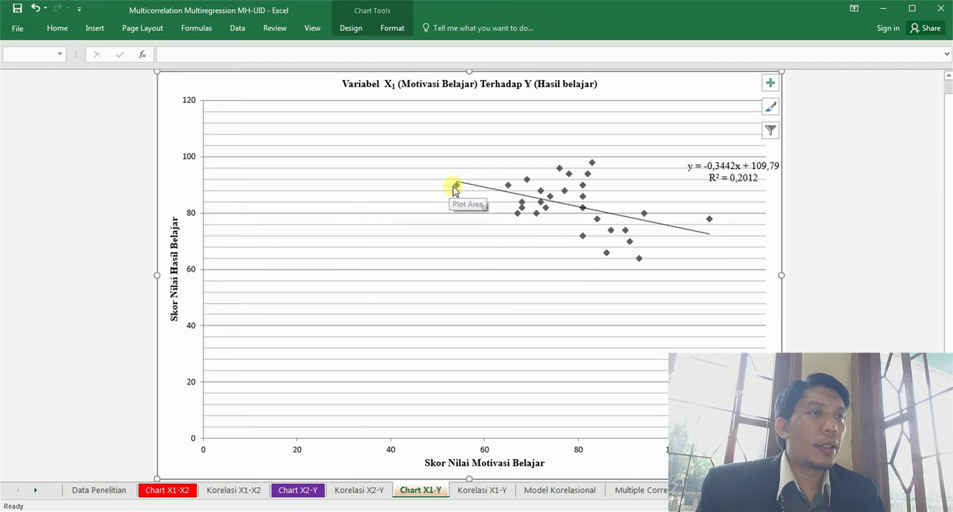
# Examine the respondents' scores in the Motivasi Belajar X1 and Hasil Belajar Y columns of the Korelasi X1-Y sheet
pyautogui.moveTo(457, 189)
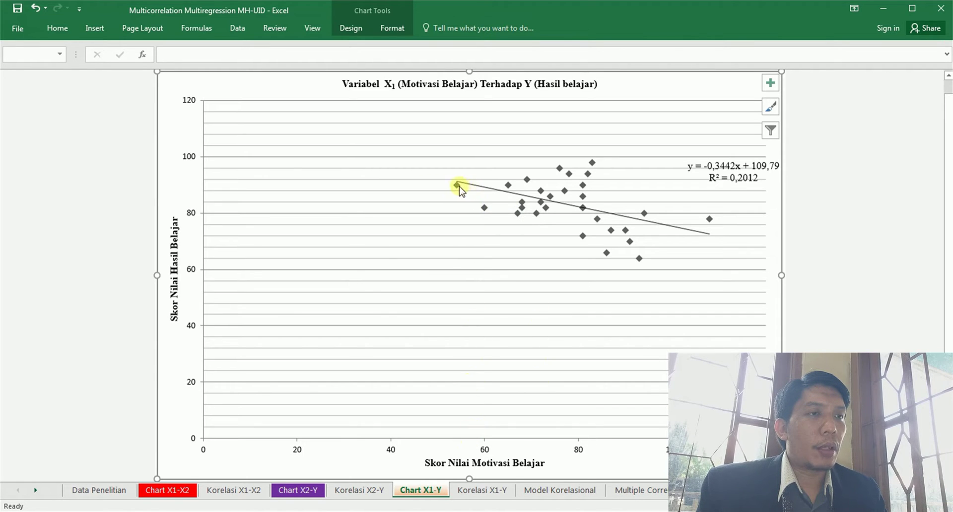
pyautogui.moveTo(457, 187)
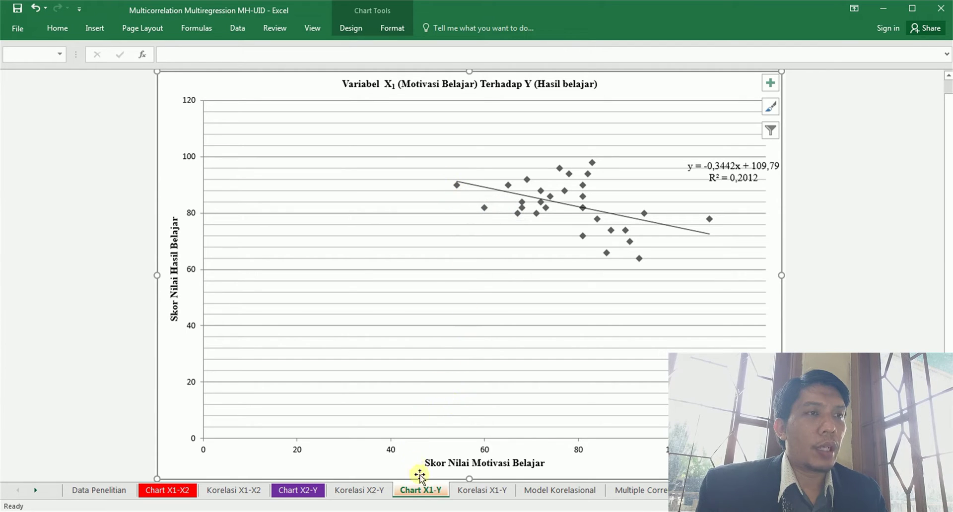
pyautogui.click(480, 492)
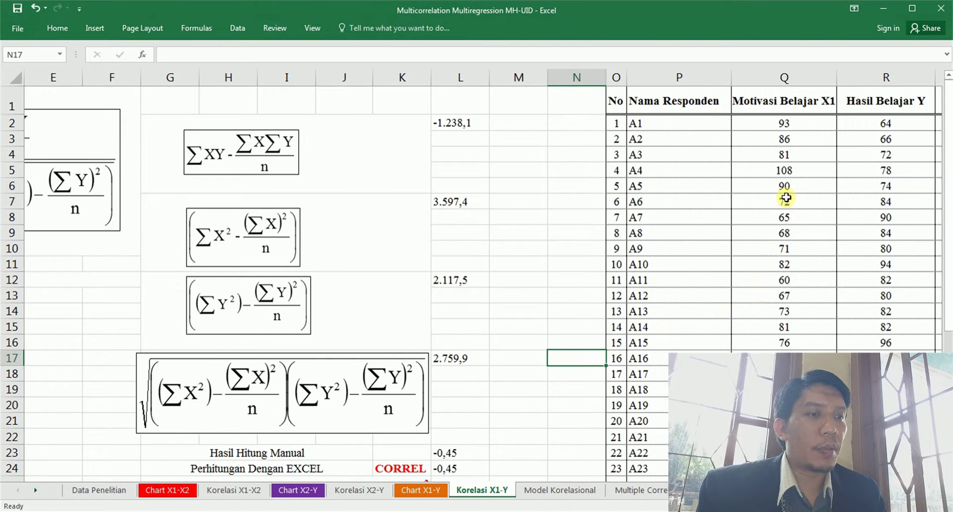
pyautogui.click(793, 172)
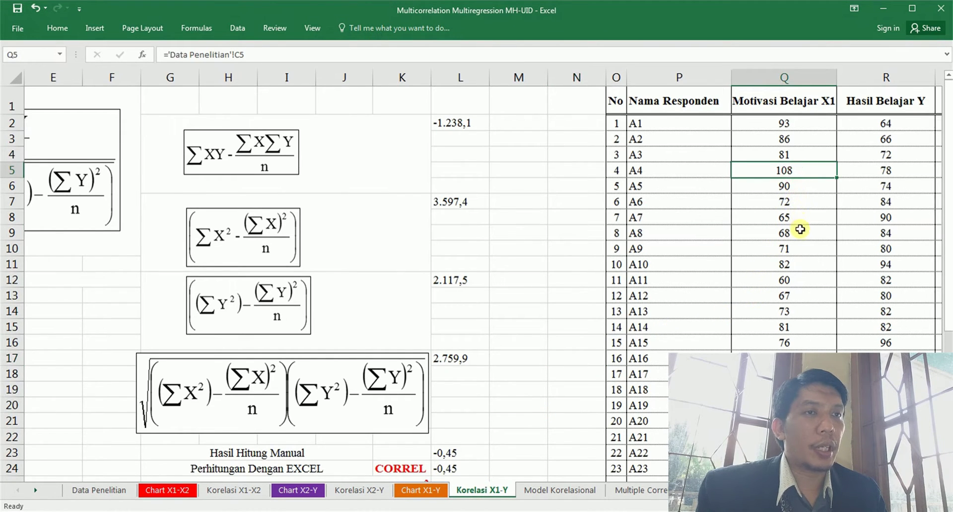
pyautogui.scroll(-1, 799, 238)
pyautogui.scroll(-1, 808, 348)
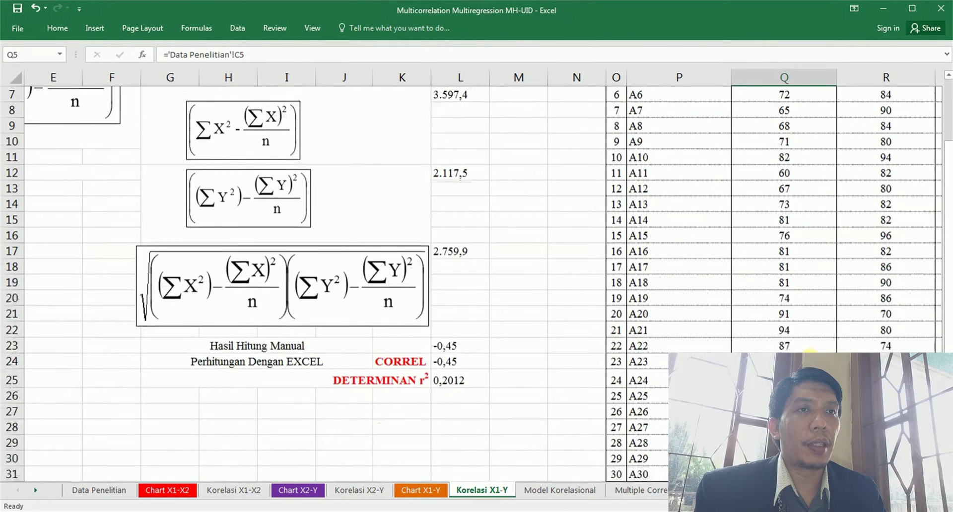
pyautogui.click(784, 396)
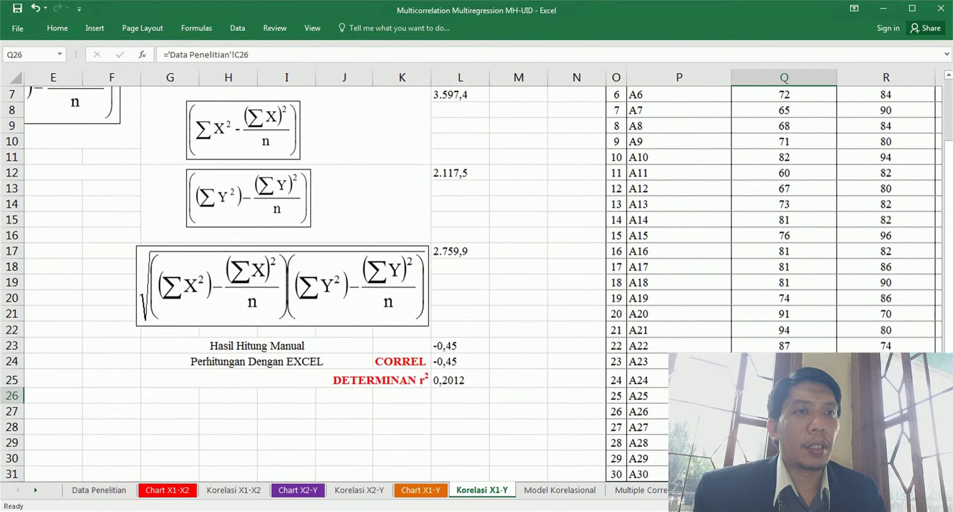
pyautogui.click(886, 396)
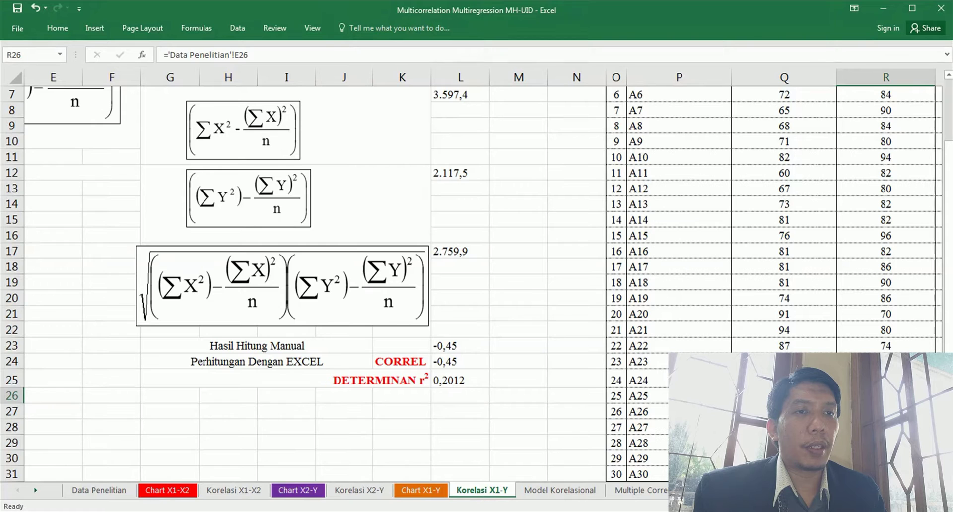
pyautogui.click(784, 396)
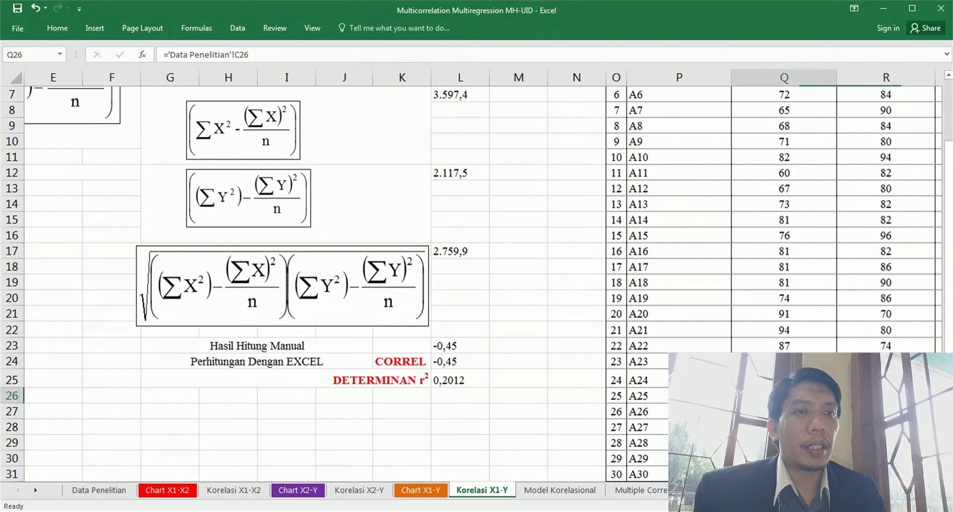
pyautogui.scroll(2, 790, 199)
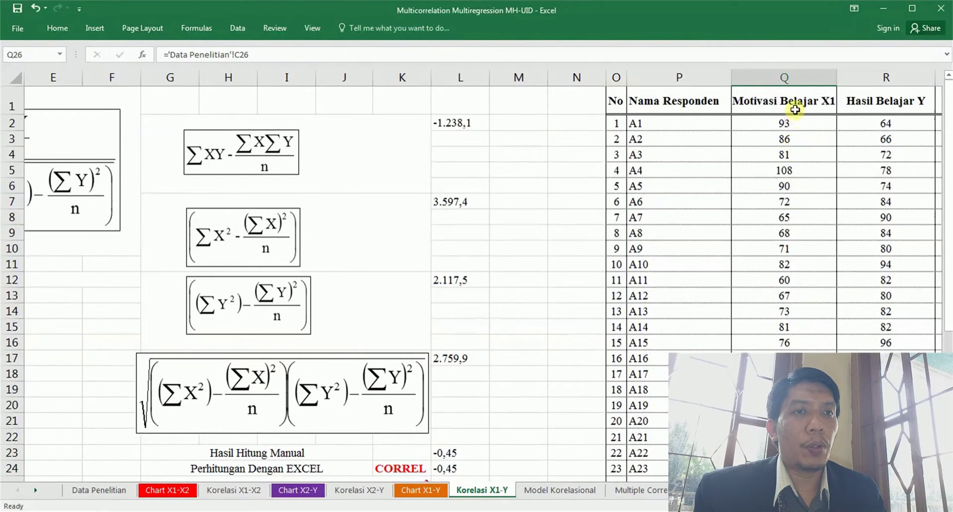
pyautogui.scroll(-2, 791, 338)
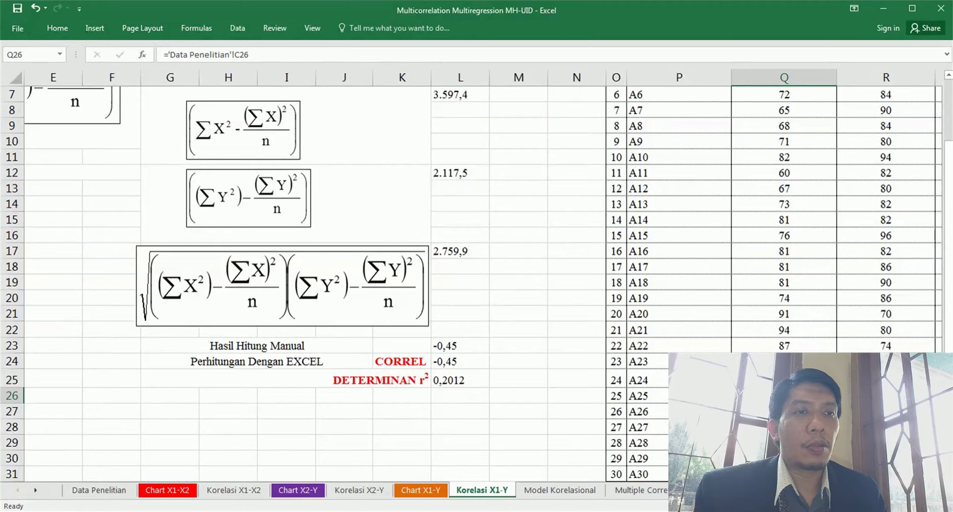
pyautogui.scroll(2, 792, 305)
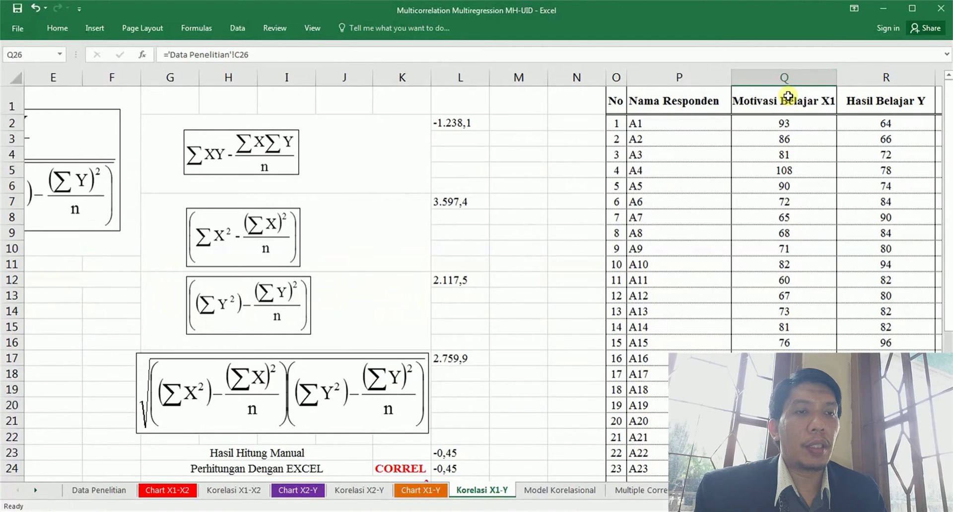
pyautogui.scroll(-2, 789, 281)
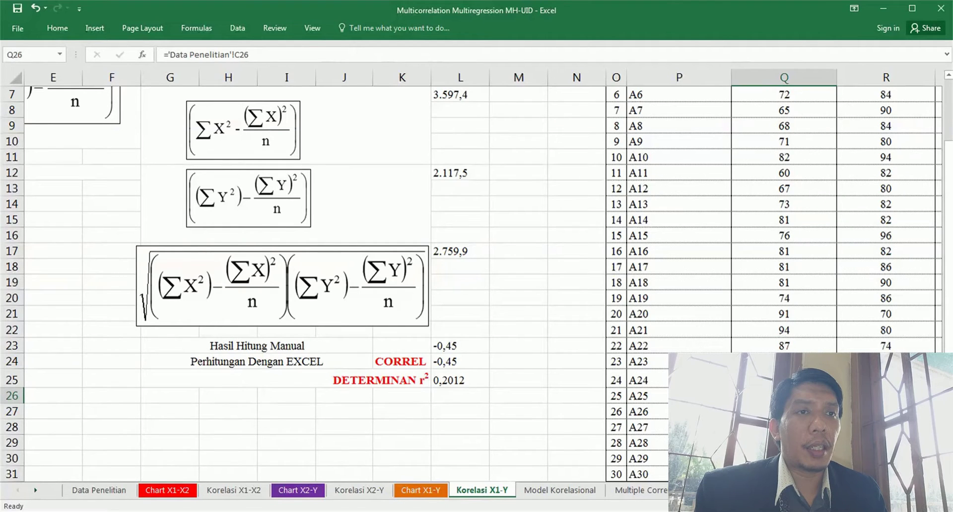
pyautogui.scroll(2, 870, 338)
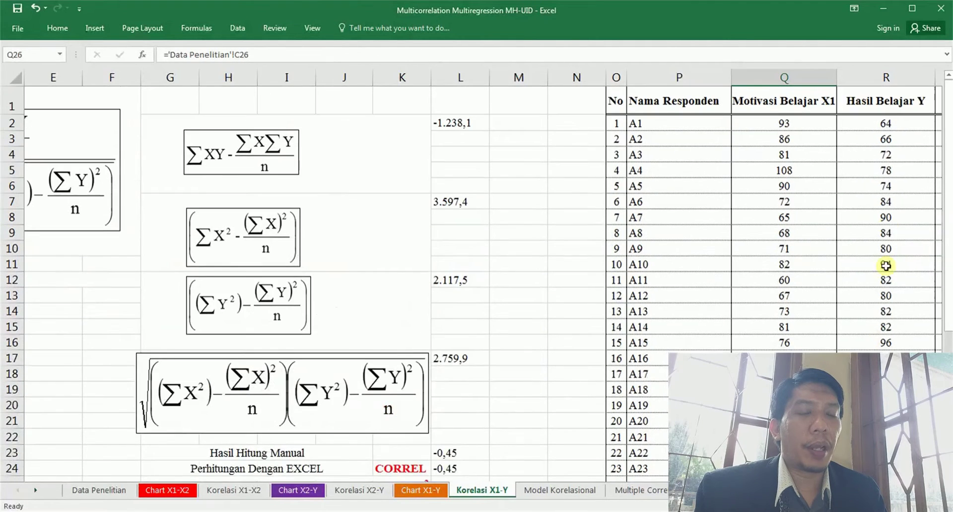
pyautogui.scroll(-2, 910, 344)
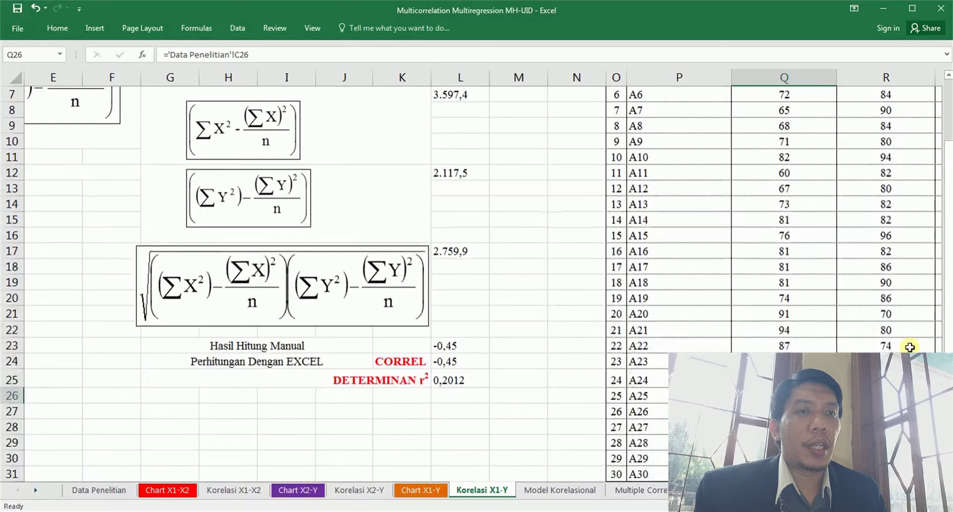
pyautogui.click(886, 395)
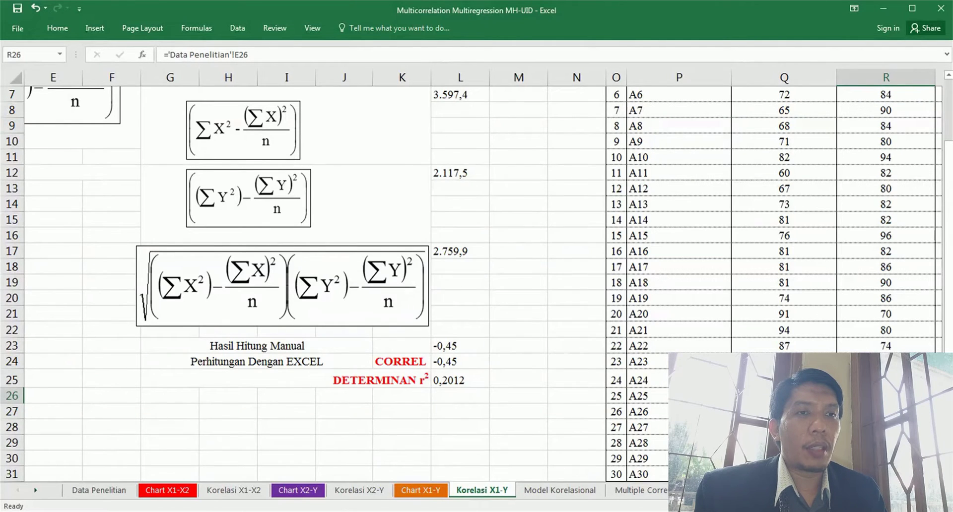
# Inspect the trendline equation and R² label beside the data points on the Chart X1-Y sheet
pyautogui.click(430, 490)
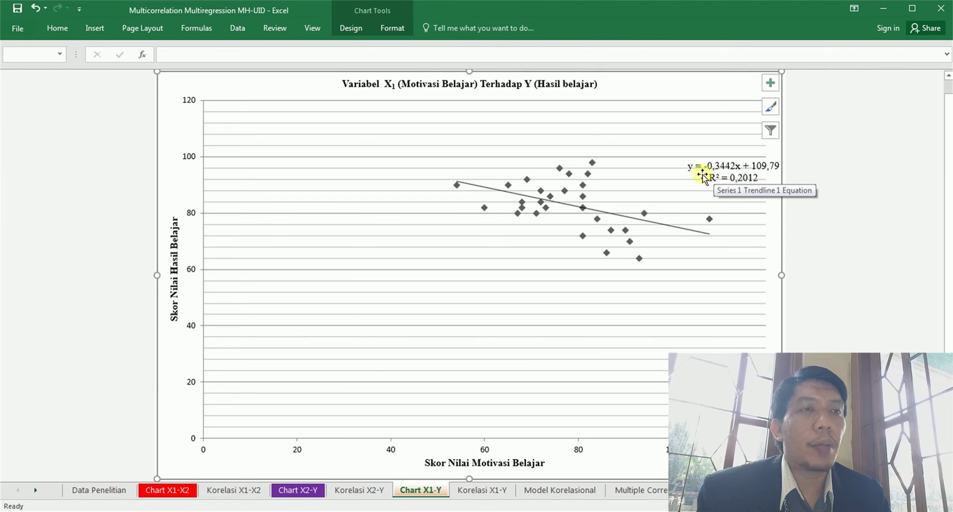
pyautogui.scroll(4, 762, 213)
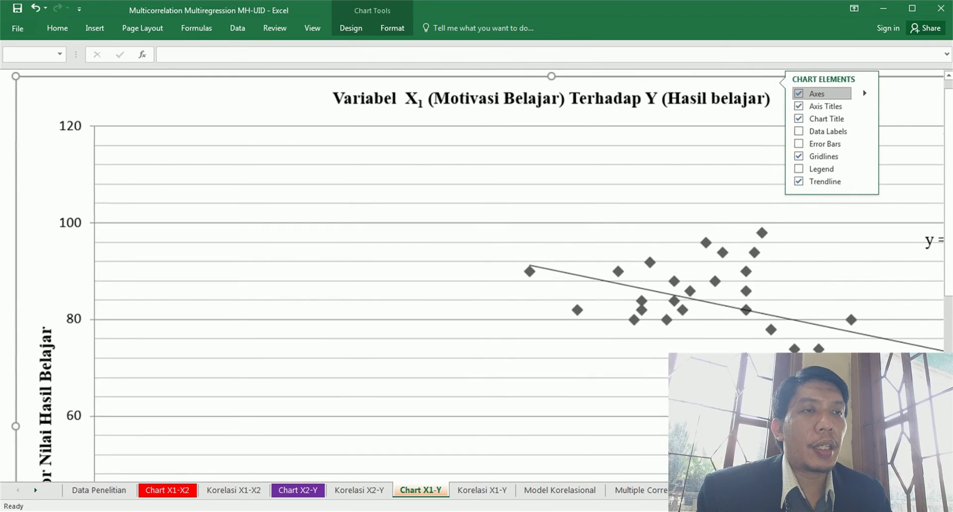
pyautogui.hscroll(4, 471, 278)
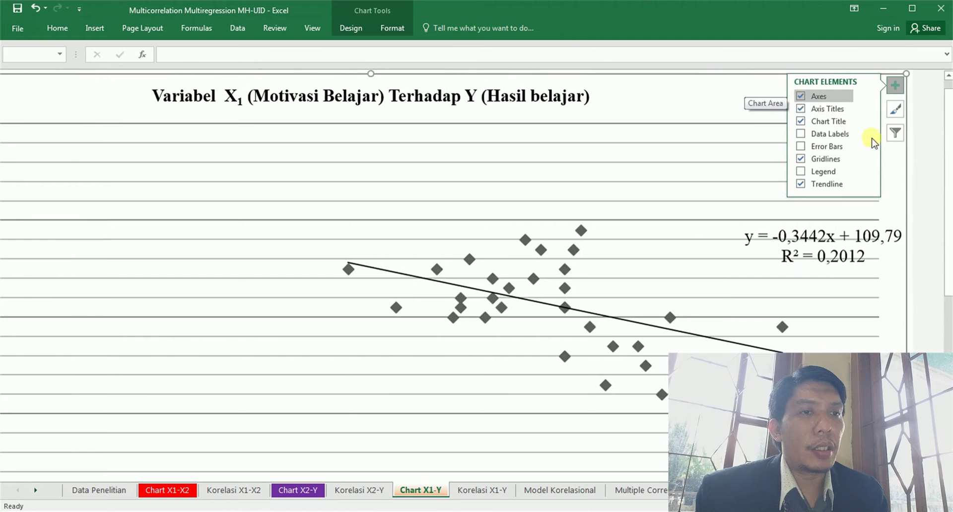
pyautogui.click(922, 159)
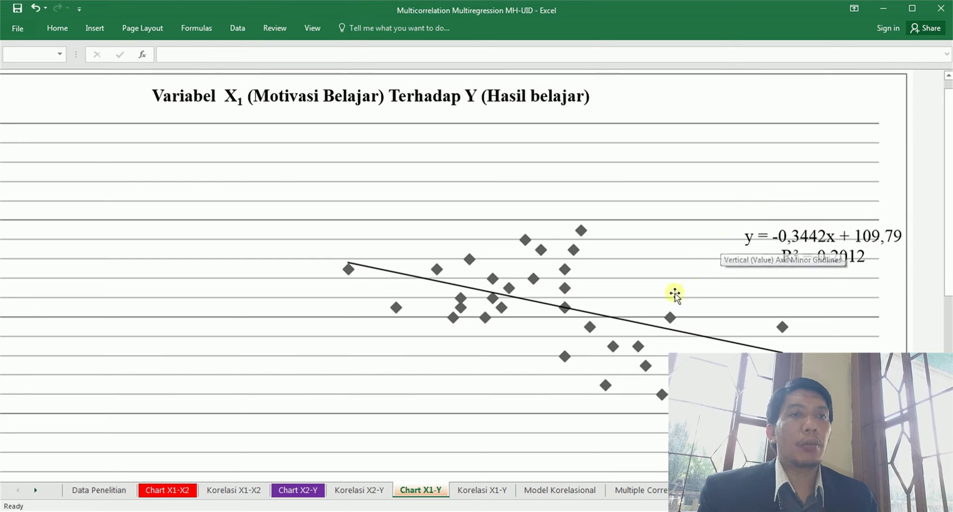
# Insert a marker-only scatter chart on the Korelasi X1-Y sheet from the Motivasi Belajar X1 and Hasil Belajar Y scores in Q2:R31
pyautogui.click(476, 491)
pyautogui.keyDown('ctrl'); pyautogui.scroll(-1, 556, 355); pyautogui.keyUp('ctrl')
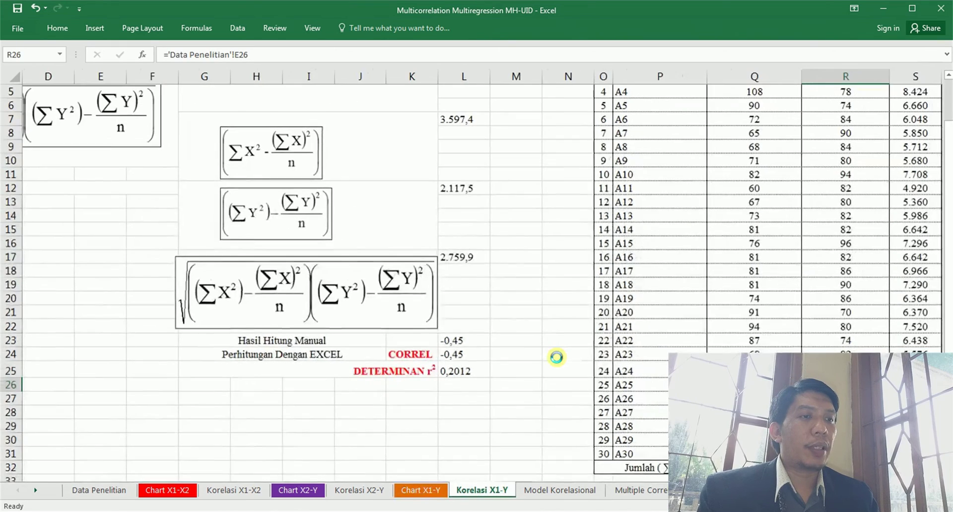
pyautogui.scroll(2, 557, 339)
pyautogui.keyDown('ctrl'); pyautogui.scroll(-1, 640, 327); pyautogui.keyUp('ctrl')
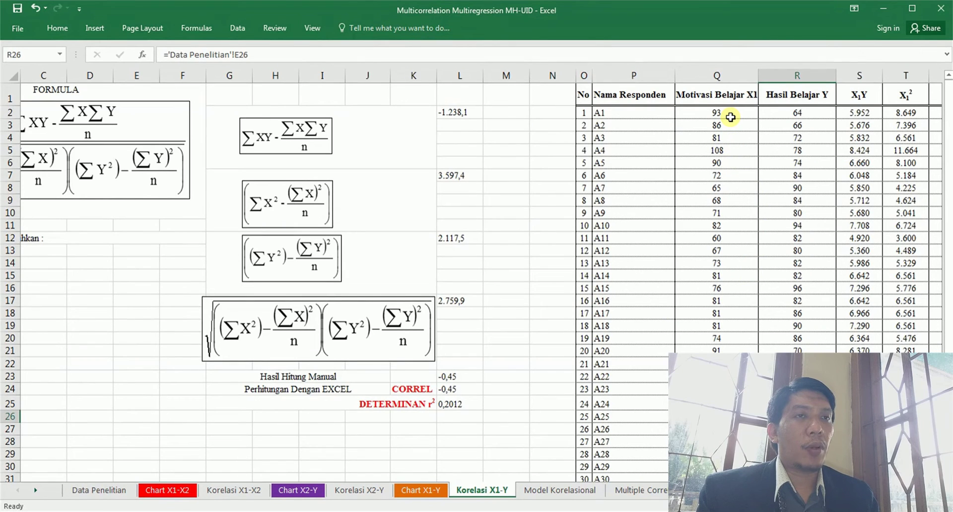
pyautogui.moveTo(730, 117); pyautogui.dragTo(776, 443)
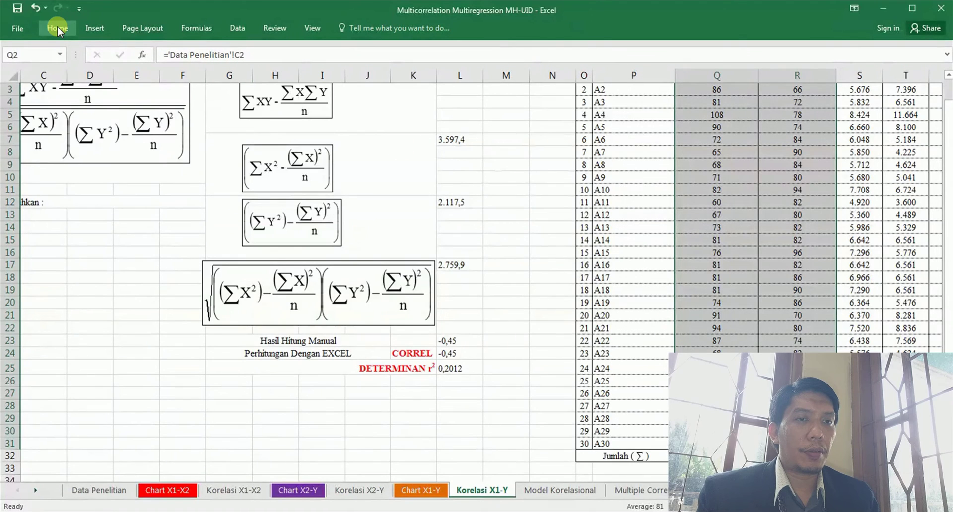
pyautogui.click(83, 31)
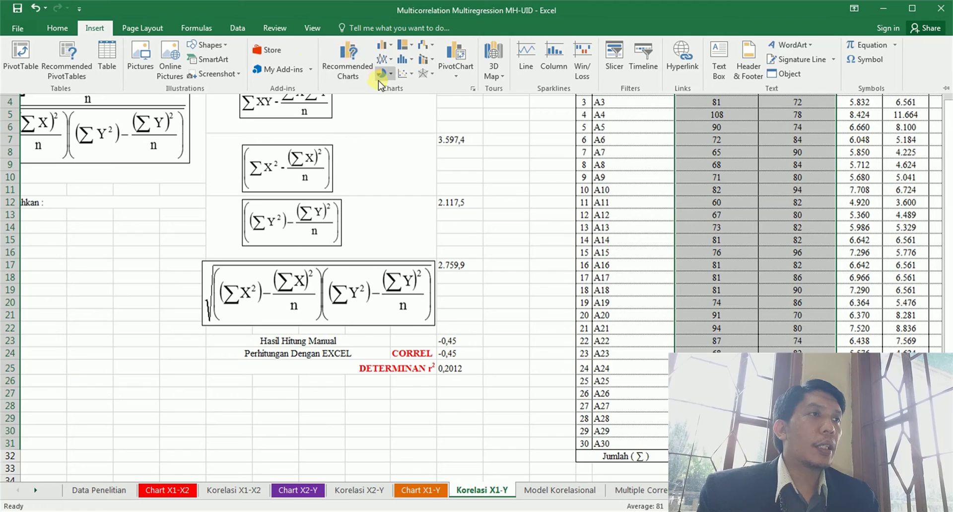
pyautogui.click(411, 78)
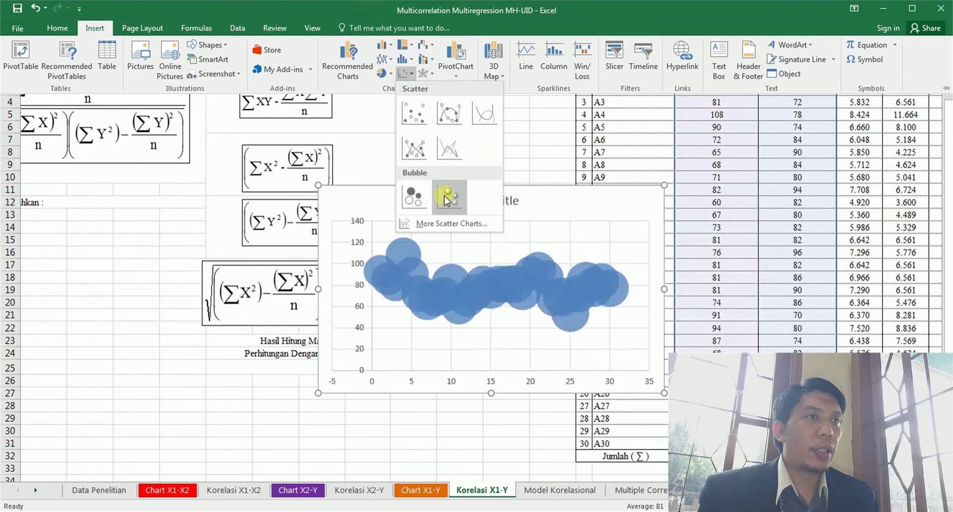
pyautogui.click(415, 121)
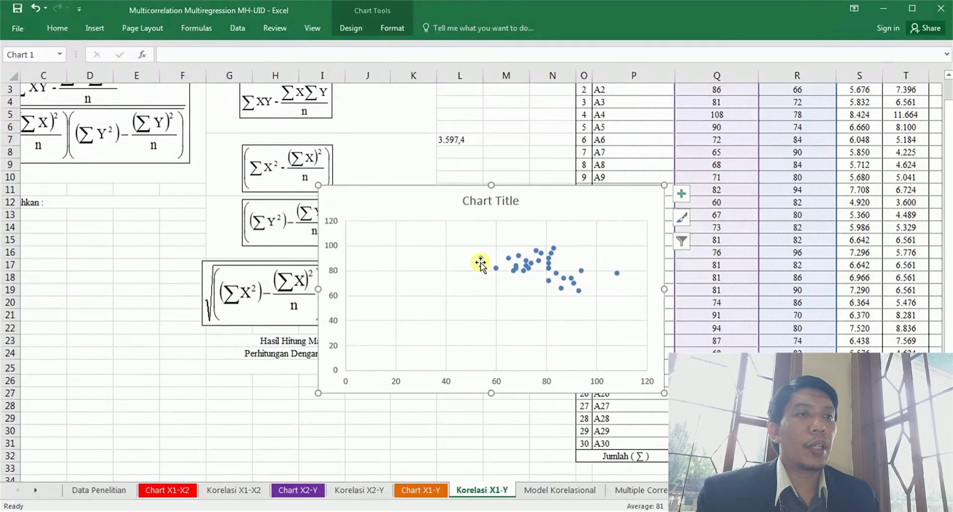
# Add a linear trendline with its equation displayed to the new scatter chart and place the equation label above the data points
pyautogui.moveTo(480, 264)
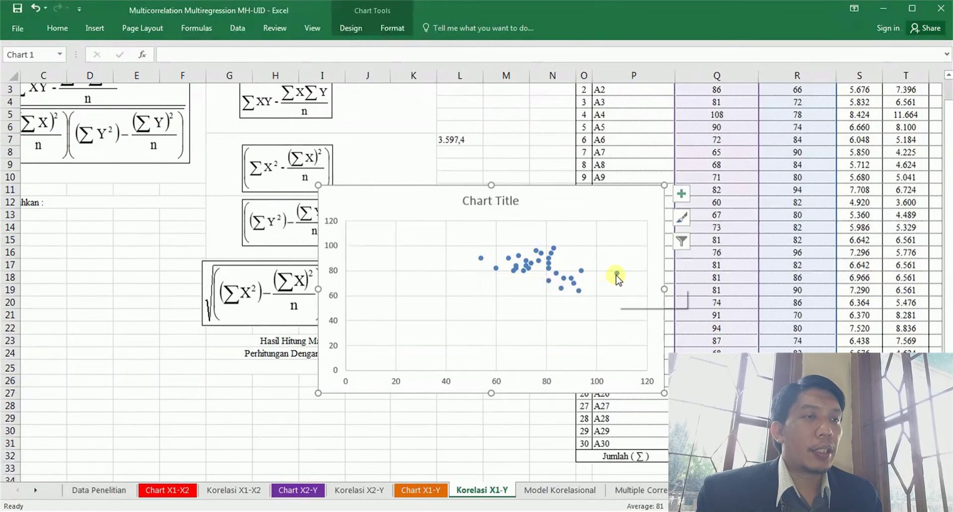
pyautogui.scroll(1, 610, 294)
pyautogui.scroll(3, 610, 296)
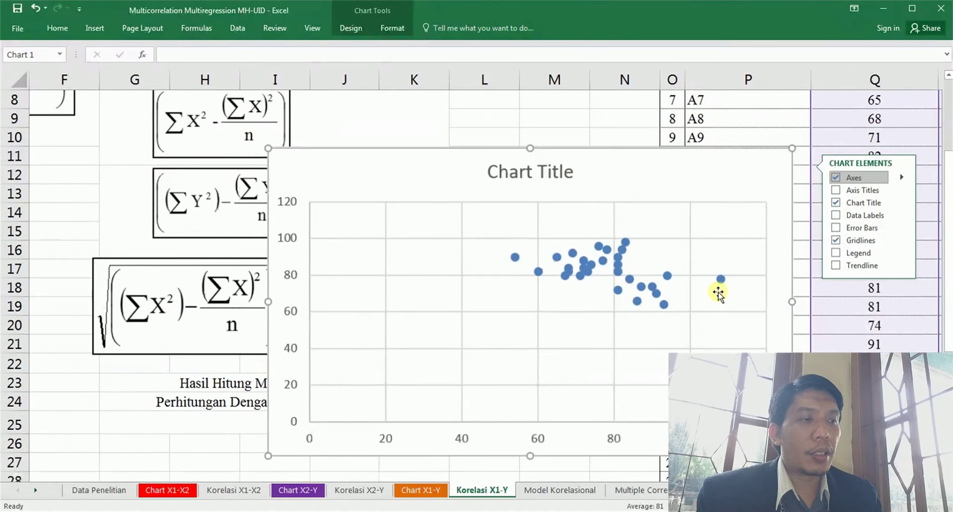
pyautogui.moveTo(725, 287)
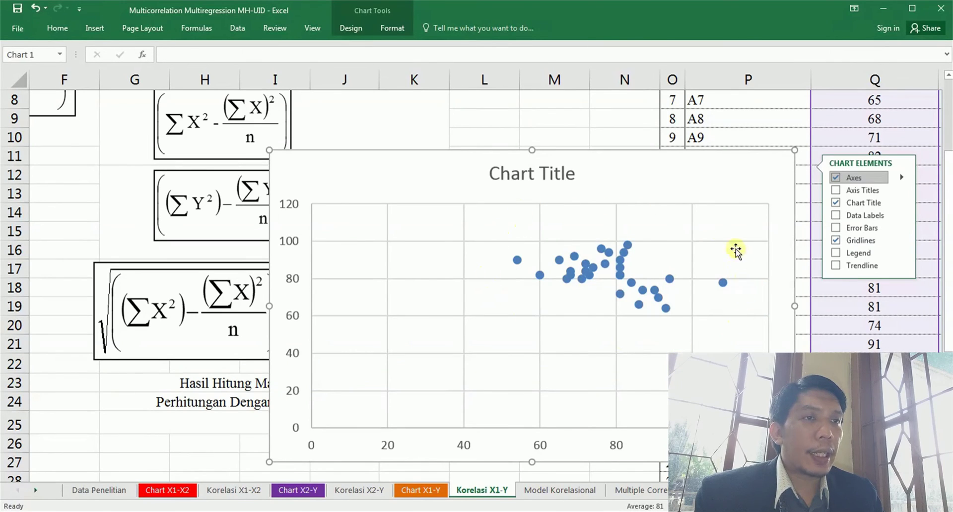
pyautogui.click(627, 246)
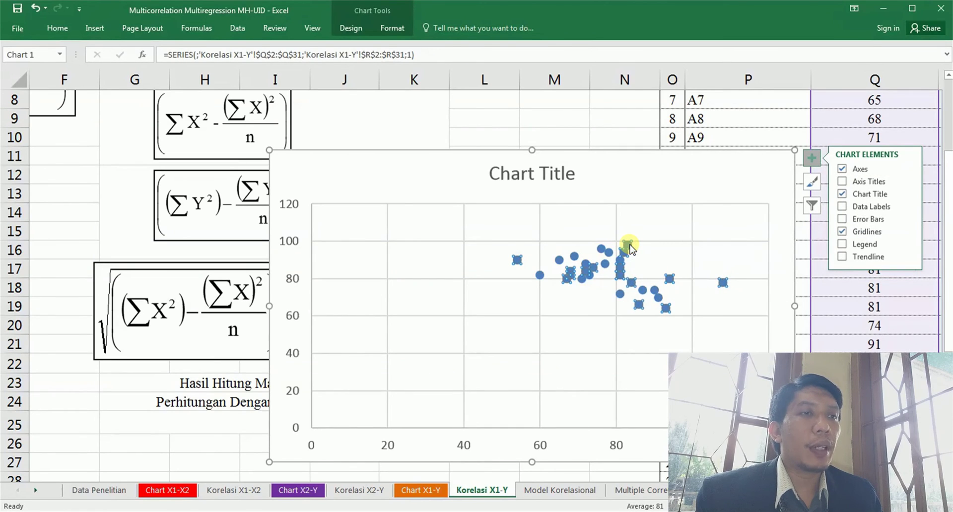
pyautogui.rightClick(630, 246)
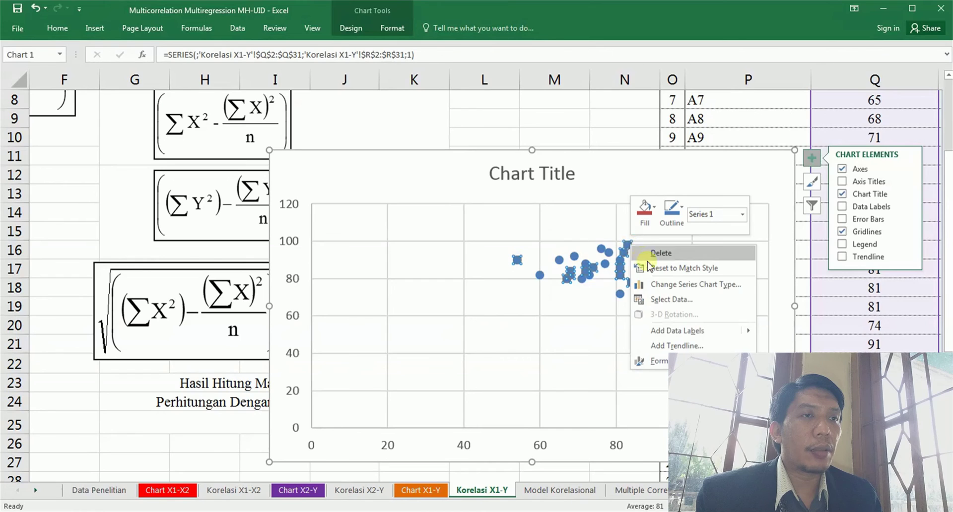
pyautogui.click(668, 346)
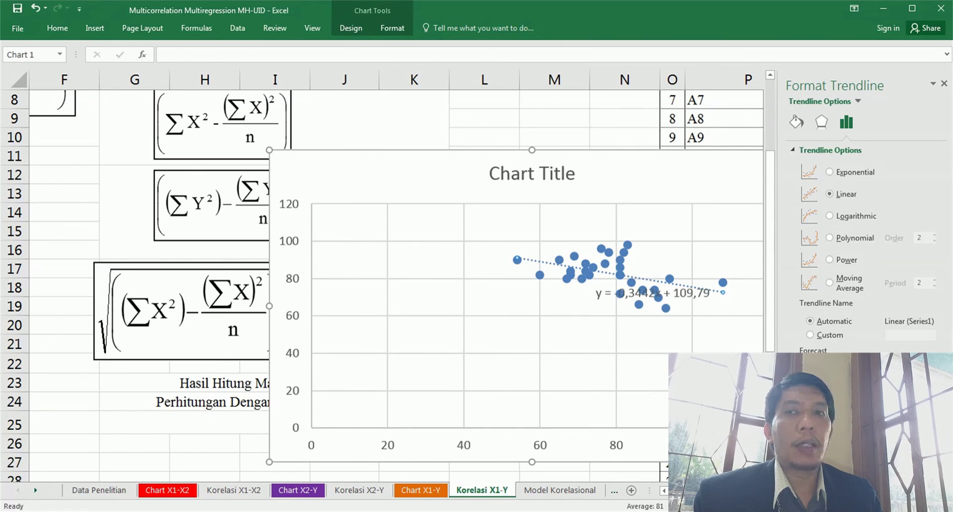
pyautogui.click(688, 296)
pyautogui.moveTo(688, 296)
pyautogui.mouseDown()
pyautogui.moveTo(702, 226)
pyautogui.moveTo(689, 296)
pyautogui.mouseUp()
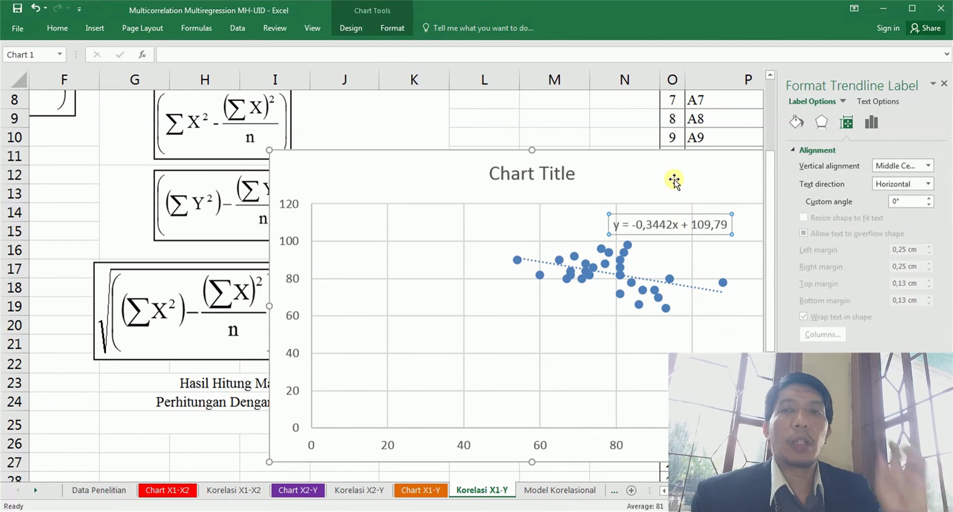
# Close the trendline label formatting and delete the newly inserted scatter chart from the Korelasi X1-Y sheet
pyautogui.click(943, 83)
pyautogui.click(741, 185)
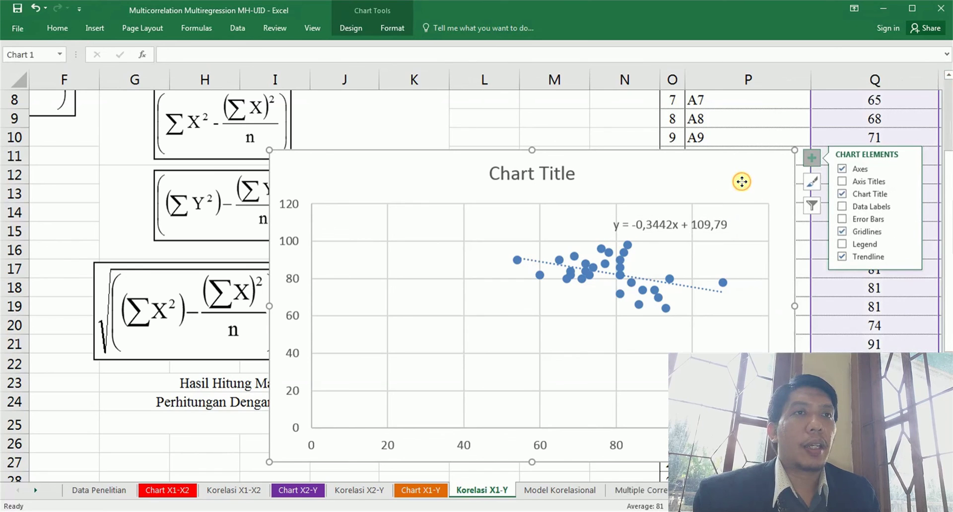
pyautogui.press('Escape')
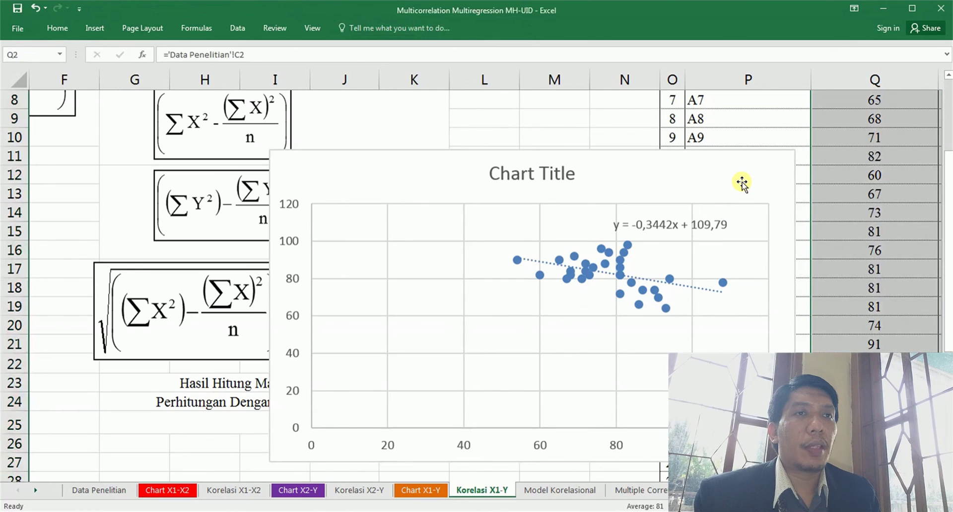
pyautogui.click(755, 155)
pyautogui.press('Escape')
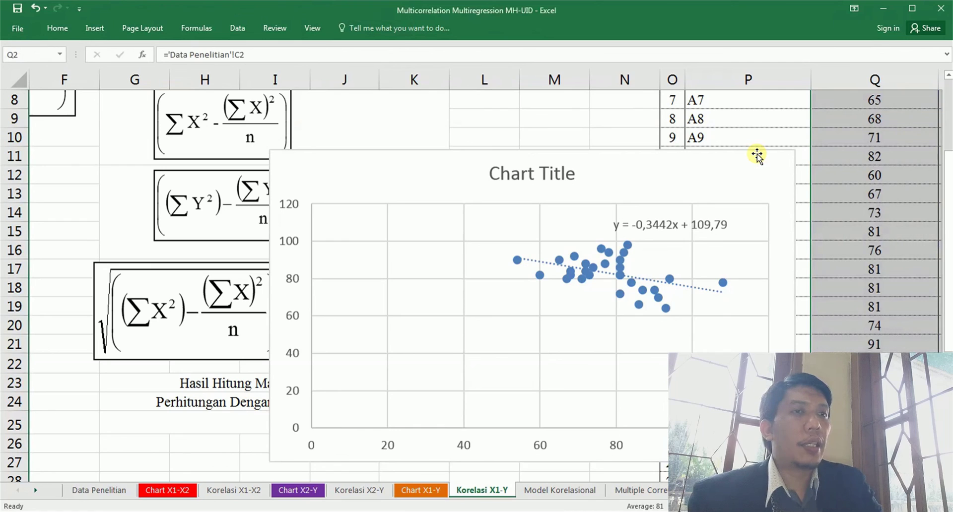
pyautogui.click(756, 154)
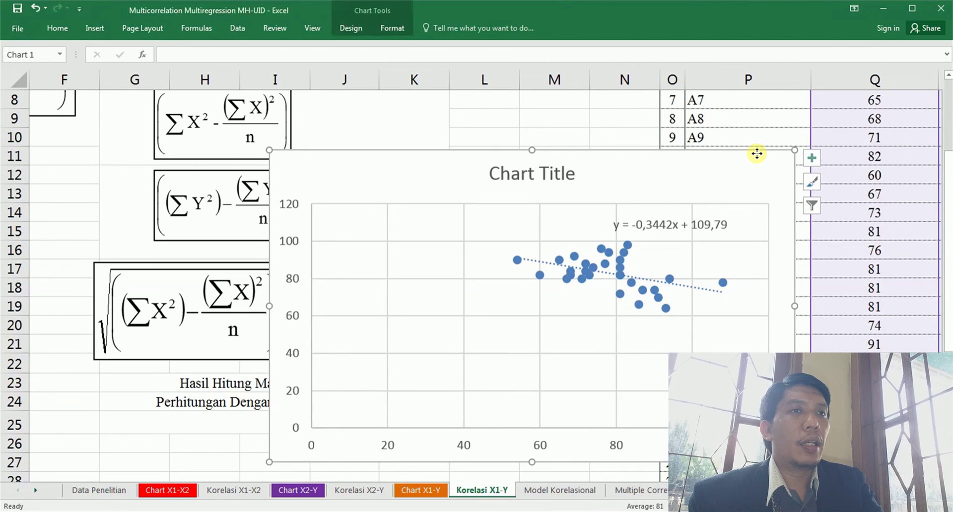
pyautogui.press('Delete')
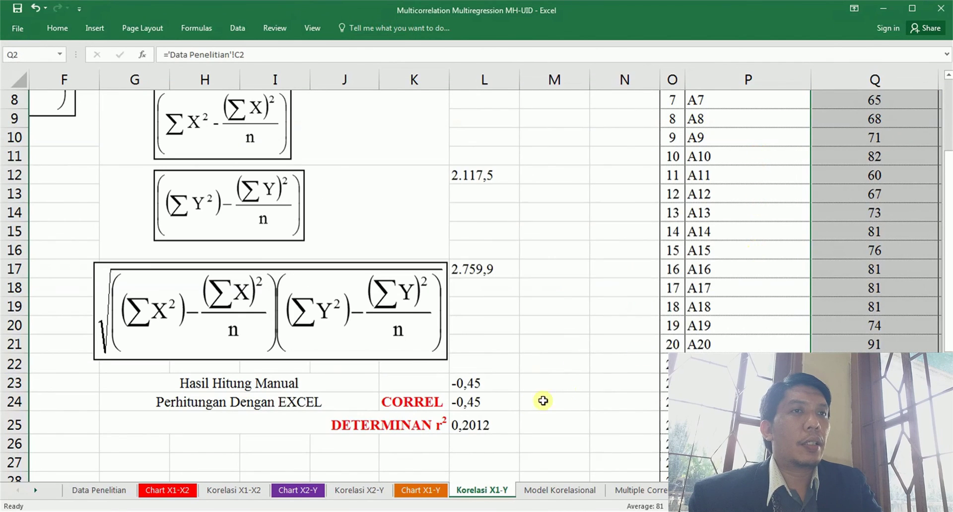
# Return to the Chart X1-Y sheet and review the overall scatter pattern with its trendline
pyautogui.click(441, 490)
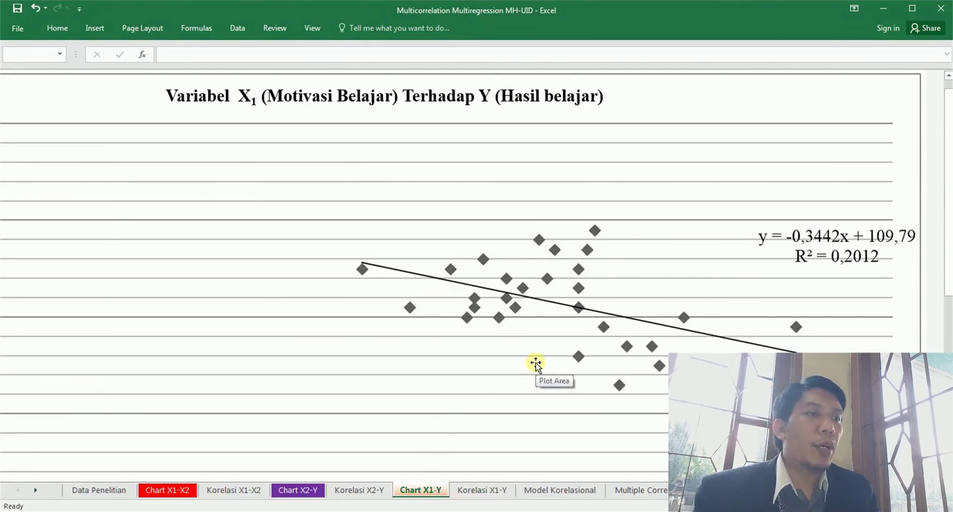
pyautogui.keyDown('ctrl'); pyautogui.scroll(-3, 536, 363); pyautogui.keyUp('ctrl')
pyautogui.keyDown('ctrl'); pyautogui.scroll(-1, 535, 364); pyautogui.keyUp('ctrl')
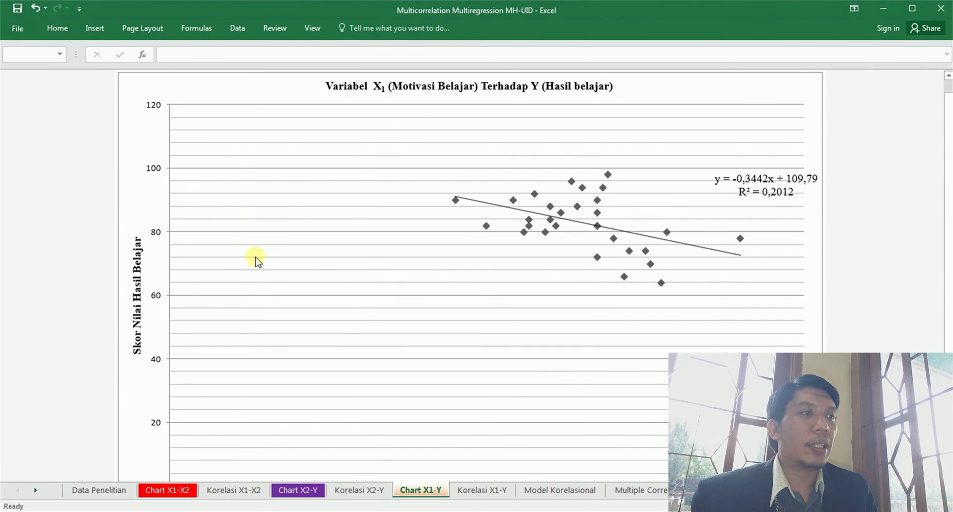
pyautogui.keyDown('ctrl'); pyautogui.scroll(-1, 253, 258); pyautogui.keyUp('ctrl')
pyautogui.keyDown('ctrl'); pyautogui.scroll(2, 255, 261); pyautogui.keyUp('ctrl')
pyautogui.keyDown('ctrl'); pyautogui.scroll(-3, 257, 262); pyautogui.keyUp('ctrl')
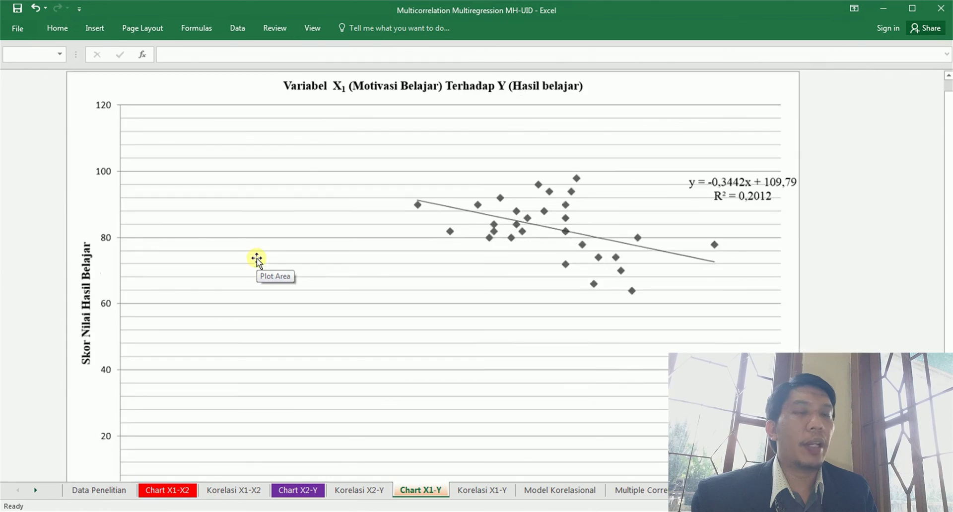